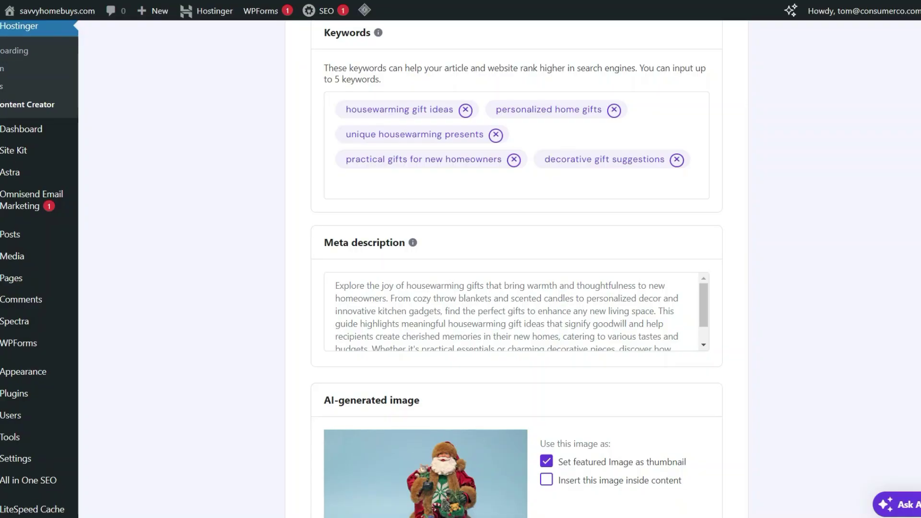
Review the AI-generated housewarming gifts article, from its keywords, meta description and image through the body sections.
{"action": "scroll", "coordinate": [504, 269], "scroll_direction": "down", "scroll_amount": 10}
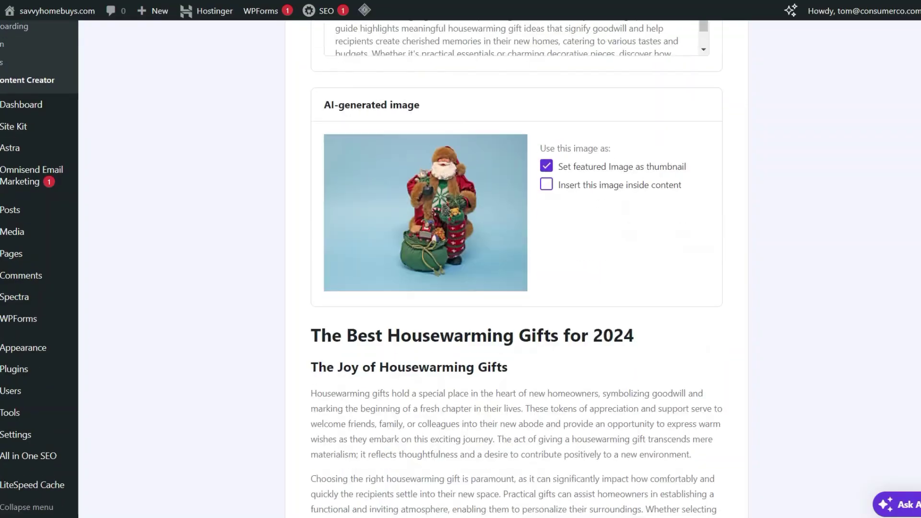
{"action": "scroll", "coordinate": [504, 269], "scroll_direction": "down", "scroll_amount": 10}
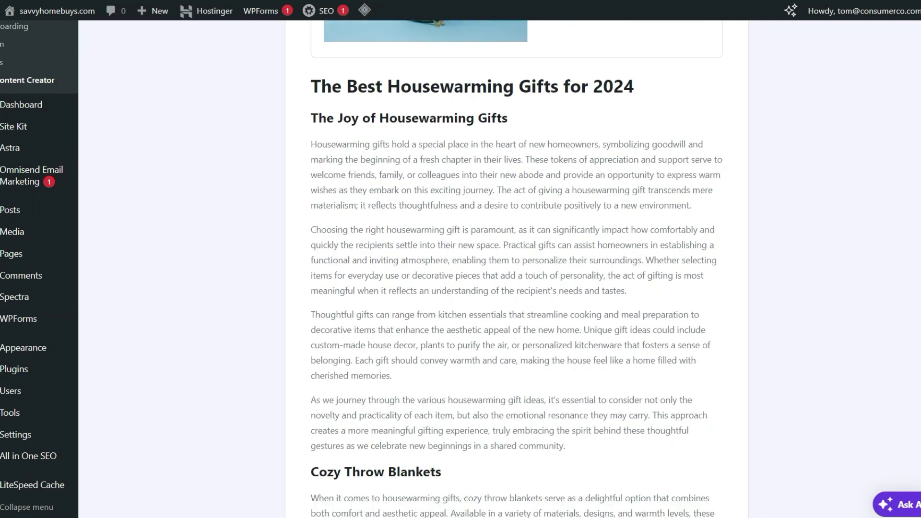
{"action": "scroll", "coordinate": [504, 268], "scroll_direction": "down", "scroll_amount": 5}
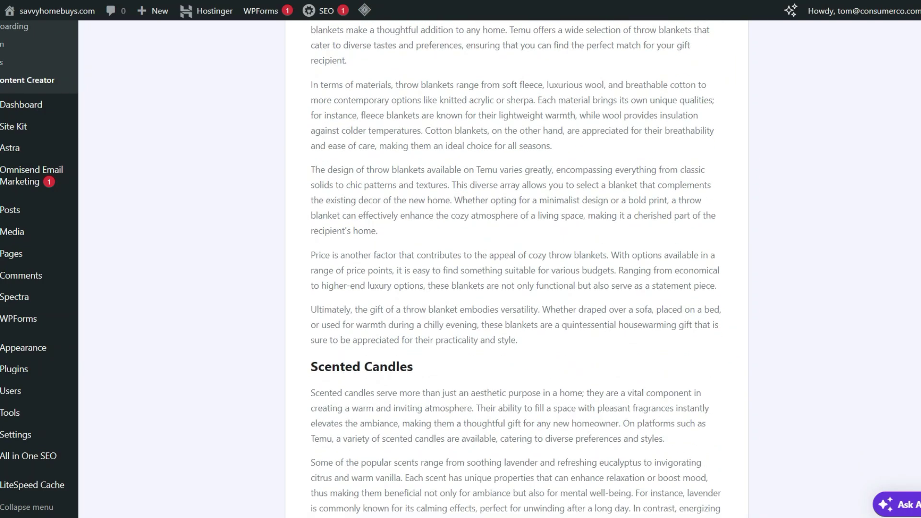
{"action": "scroll", "coordinate": [504, 269], "scroll_direction": "down", "scroll_amount": 6}
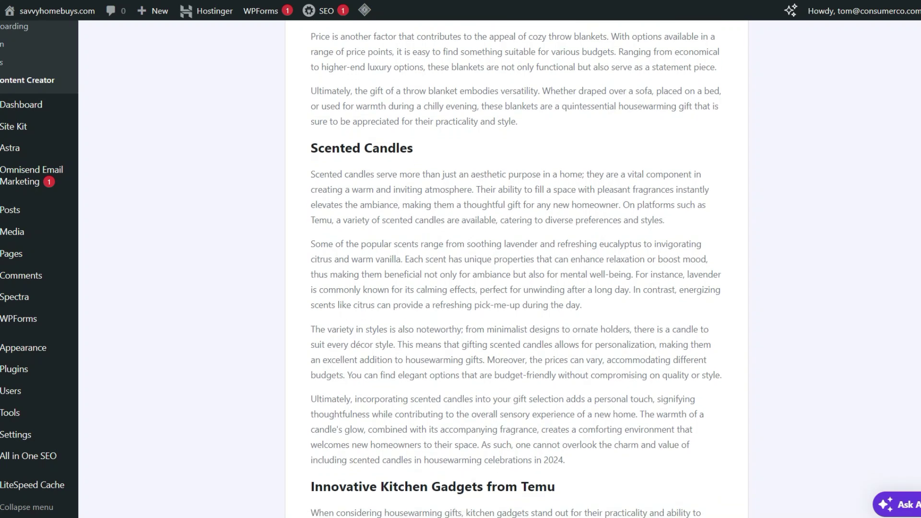
{"action": "scroll", "coordinate": [504, 269], "scroll_direction": "down", "scroll_amount": 12}
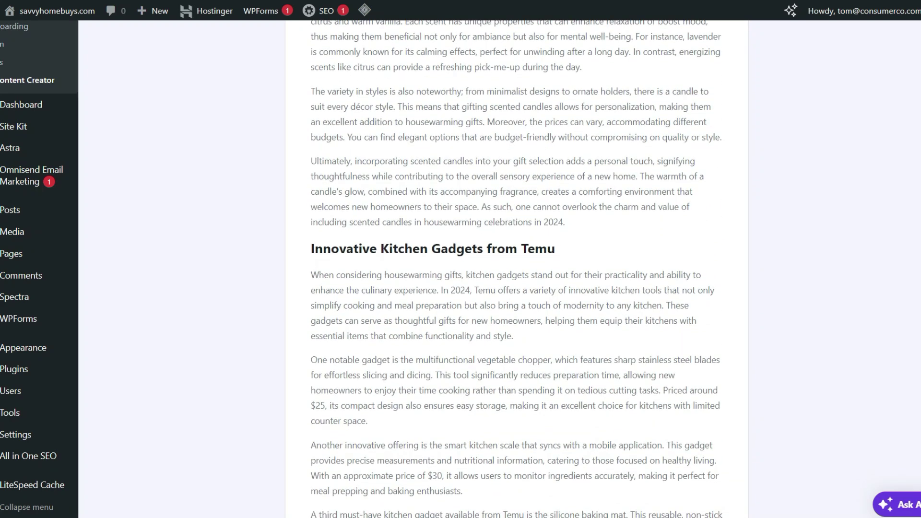
{"action": "scroll", "coordinate": [504, 269], "scroll_direction": "down", "scroll_amount": 17}
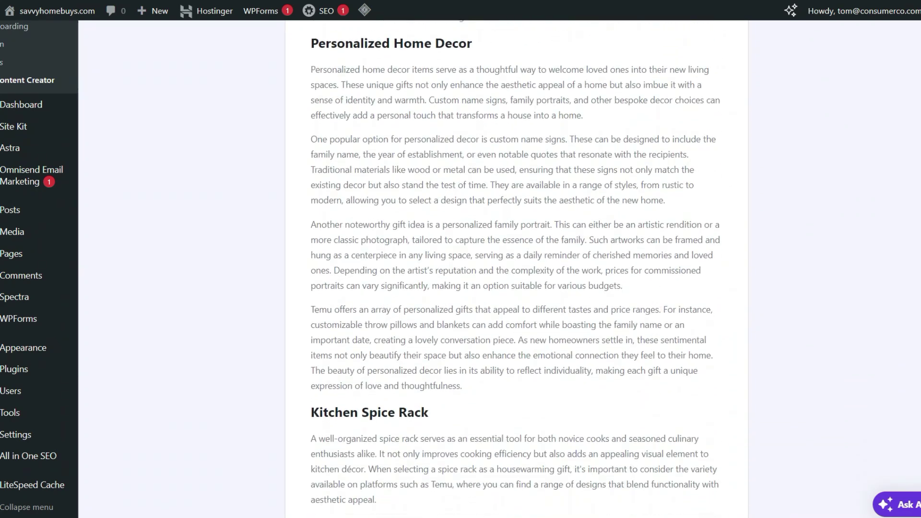
{"action": "scroll", "coordinate": [504, 269], "scroll_direction": "down", "scroll_amount": 2}
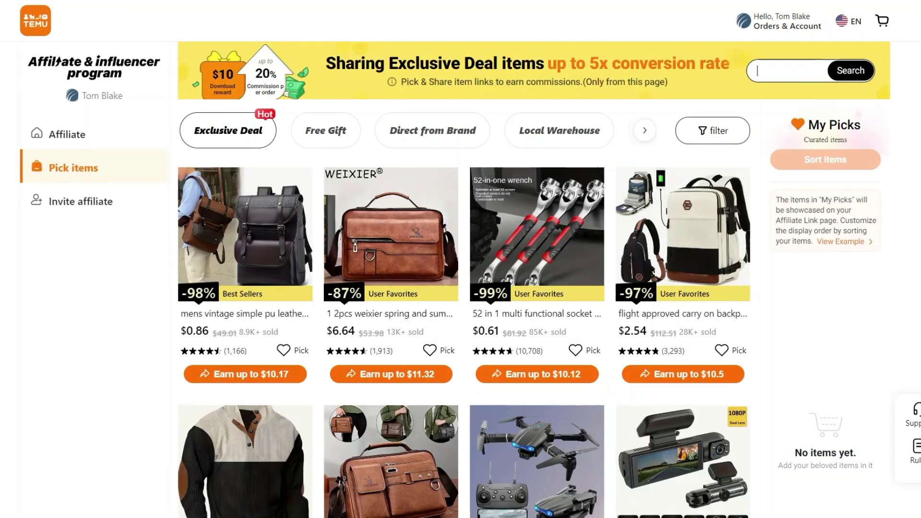
Switch to Temu's affiliate site and search the pickable items for throw blankets, scented candles and a silicon baking mat.
{"action": "key", "text": "Return"}
{"action": "scroll", "coordinate": [464, 288], "scroll_direction": "down", "scroll_amount": 7}
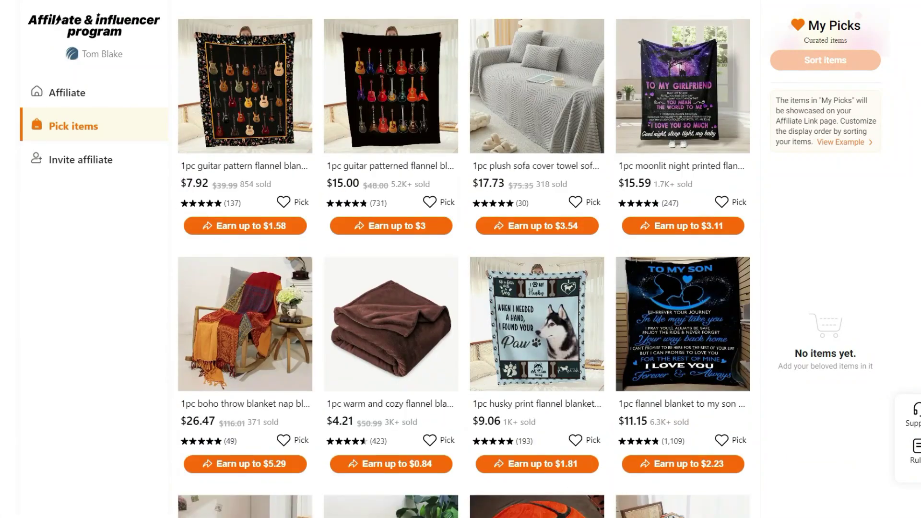
{"action": "scroll", "coordinate": [783, 71], "scroll_direction": "up", "scroll_amount": 7}
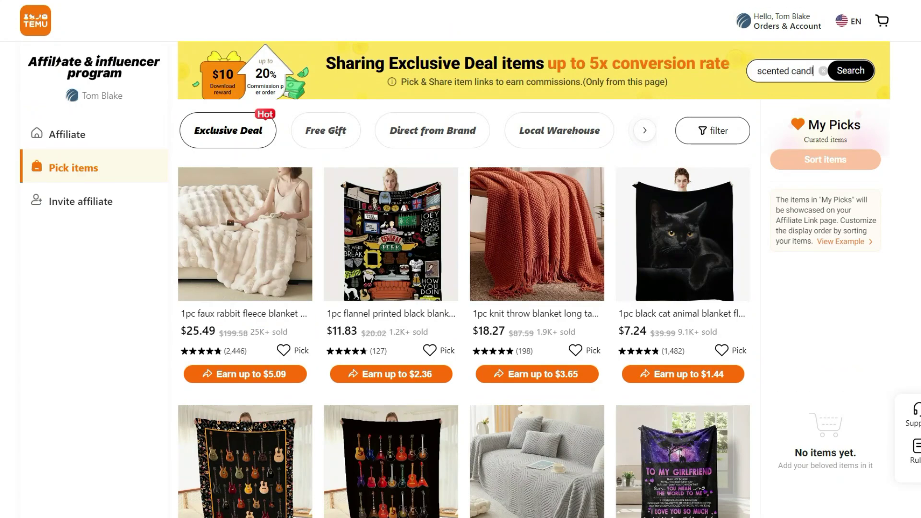
{"action": "key", "text": "Return"}
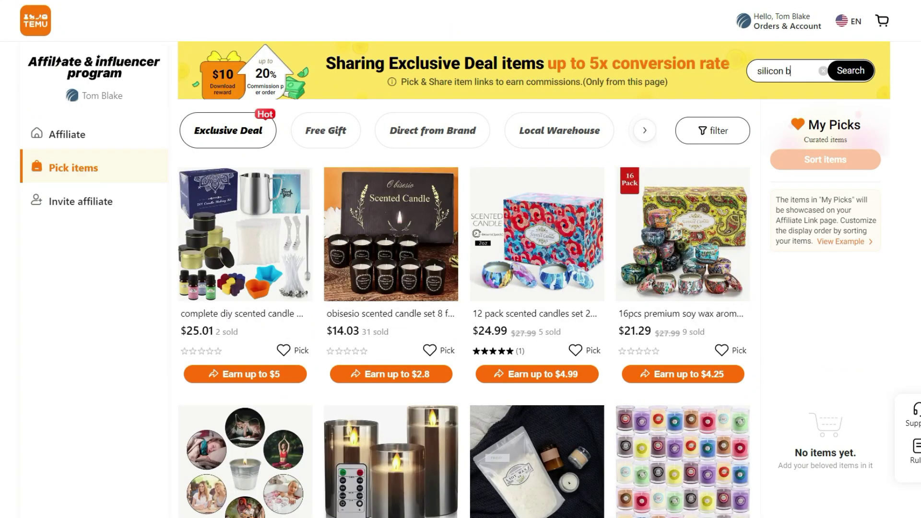
{"action": "type", "text": "aking mat"}
{"action": "key", "text": "Return"}
Open the sharing options for the boho throw blanket and share its text with the affiliate item link.
{"action": "scroll", "coordinate": [391, 317], "scroll_direction": "down", "scroll_amount": 3}
{"action": "left_click", "coordinate": [392, 343]}
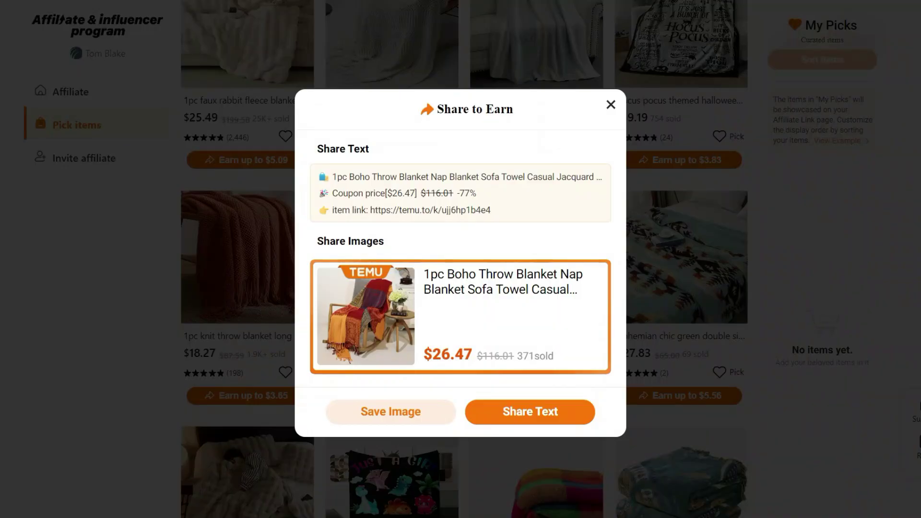
{"action": "left_click", "coordinate": [531, 411]}
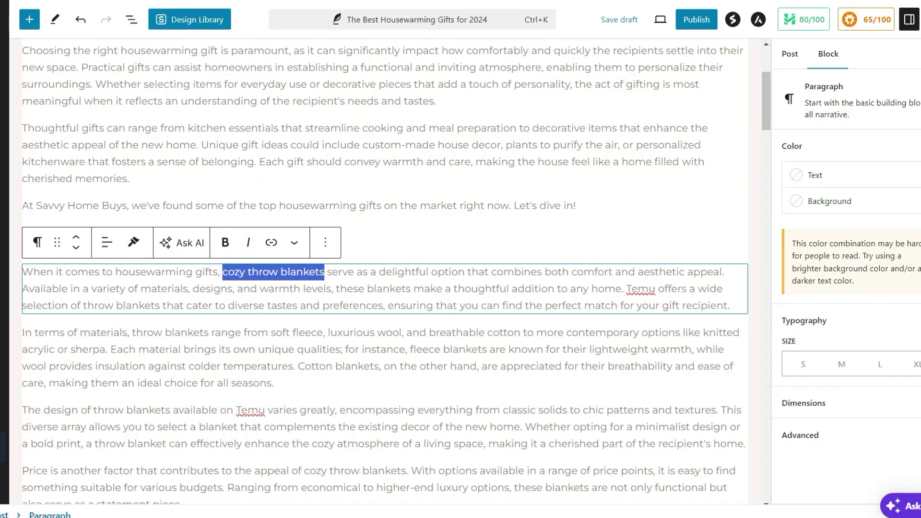
{"action": "key", "text": "ctrl+b"}
{"action": "key", "text": "ctrl+k"}
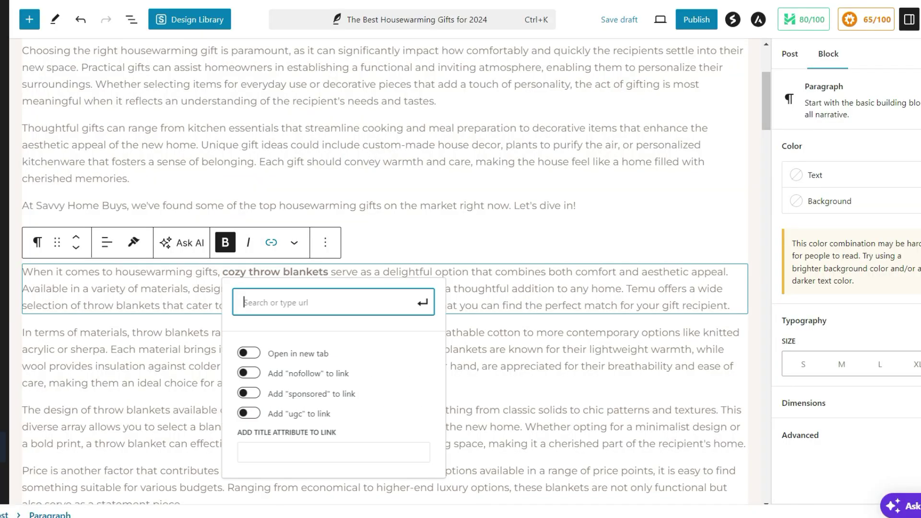
{"action": "left_click", "coordinate": [249, 389]}
{"action": "scroll", "coordinate": [384, 268], "scroll_direction": "down", "scroll_amount": 4}
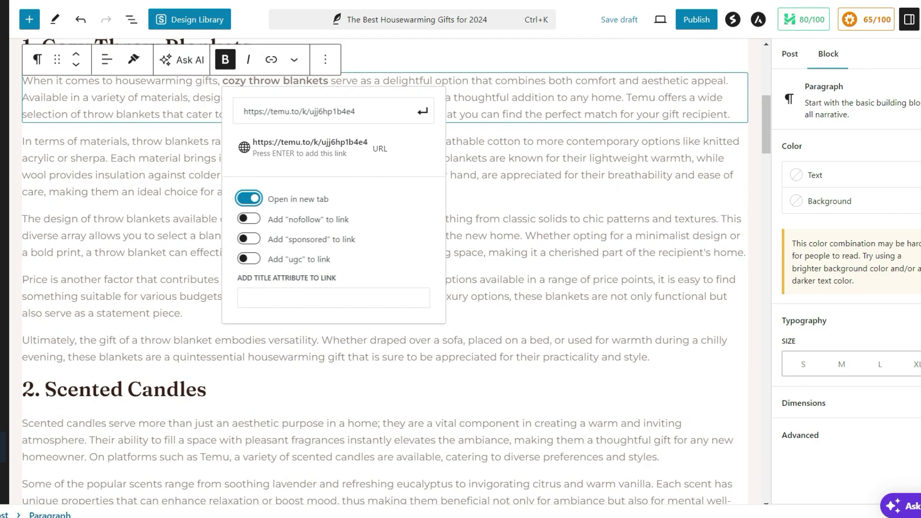
{"action": "key", "text": "Escape"}
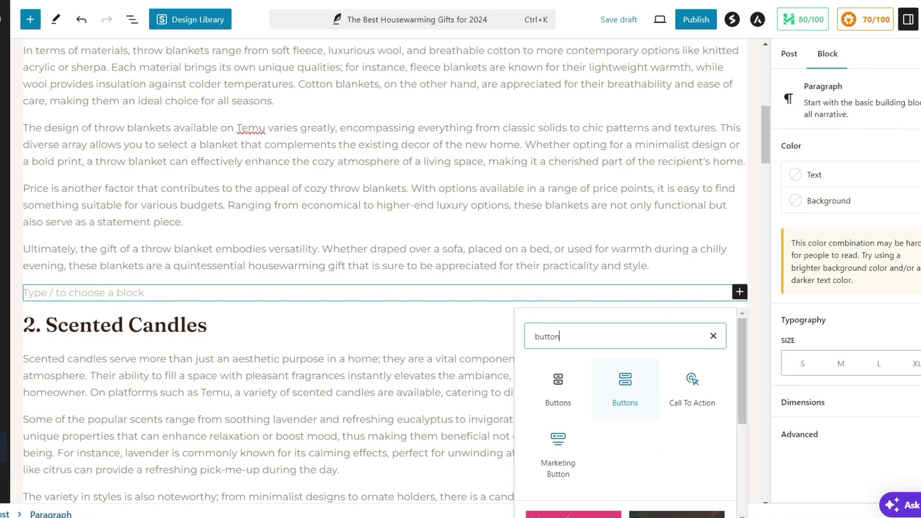
Insert a Marketing Button block above the "2. Scented Candles" heading and delete the button's default title text.
{"action": "left_click", "coordinate": [558, 451]}
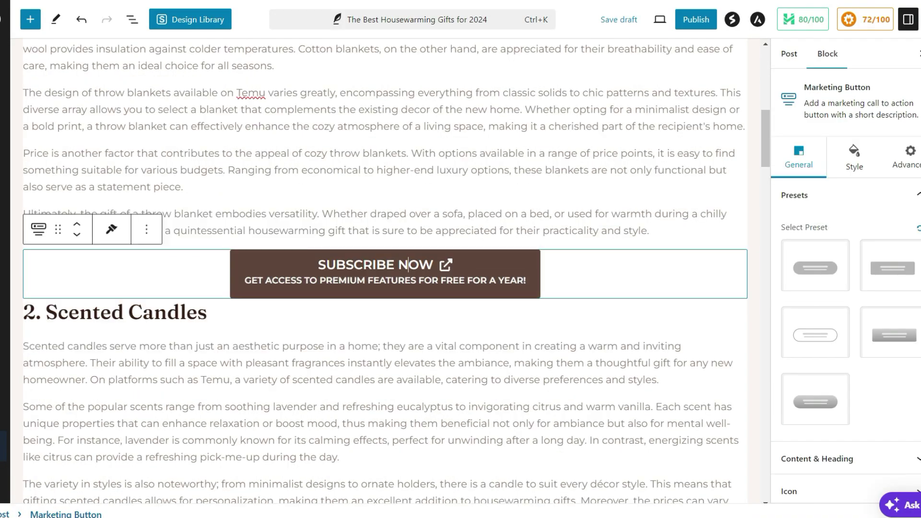
{"action": "key", "text": "BackSpace"}
{"action": "key", "text": "BackSpace"}
{"action": "key", "text": "BackSpace"}
{"action": "key", "text": "BackSpace"}
{"action": "key", "text": "BackSpace"}
{"action": "key", "text": "BackSpace"}
{"action": "key", "text": "BackSpace"}
Replace the marketing button's description line with "LIMITED TIME SALE HAPPENING NOW!".
{"action": "left_click", "coordinate": [526, 280]}
{"action": "key", "text": "BackSpace"}
{"action": "key", "text": "BackSpace"}
{"action": "key", "text": "BackSpace"}
{"action": "key", "text": "BackSpace"}
{"action": "key", "text": "BackSpace"}
{"action": "key", "text": "BackSpace"}
{"action": "key", "text": "BackSpace"}
{"action": "key", "text": "BackSpace"}
{"action": "key", "text": "BackSpace"}
{"action": "key", "text": "BackSpace"}
{"action": "key", "text": "BackSpace"}
{"action": "key", "text": "BackSpace"}
{"action": "key", "text": "BackSpace"}
{"action": "key", "text": "BackSpace"}
{"action": "key", "text": "BackSpace"}
{"action": "key", "text": "BackSpace"}
{"action": "key", "text": "BackSpace"}
{"action": "key", "text": "BackSpace"}
{"action": "key", "text": "BackSpace"}
{"action": "key", "text": "BackSpace"}
{"action": "type", "text": "LIMITD"}
{"action": "key", "text": "BackSpace"}
{"action": "type", "text": "ED TIME SALE HAPPENING NOW!"}
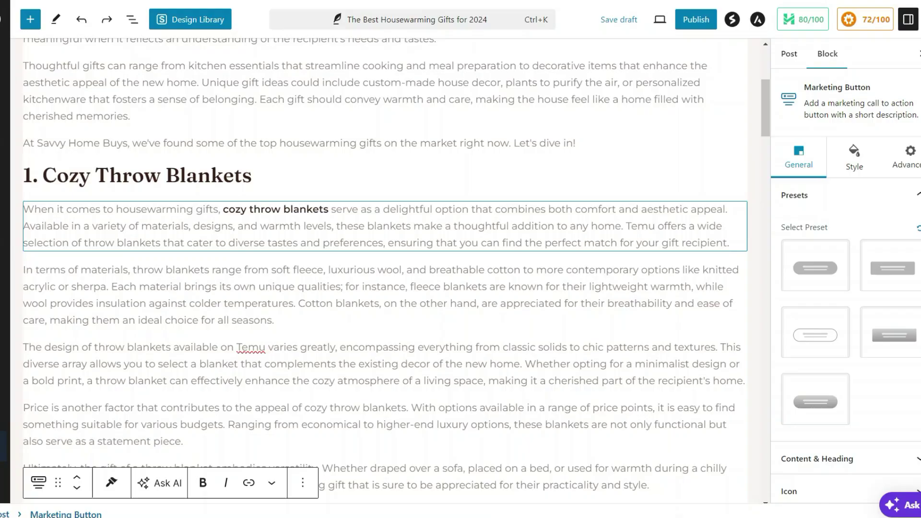
Add an Image block after the first Cozy Throw Blankets paragraph and upload the boho blanket picture from Downloads.
{"action": "left_click", "coordinate": [735, 243]}
{"action": "key", "text": "Return"}
{"action": "left_click", "coordinate": [740, 242]}
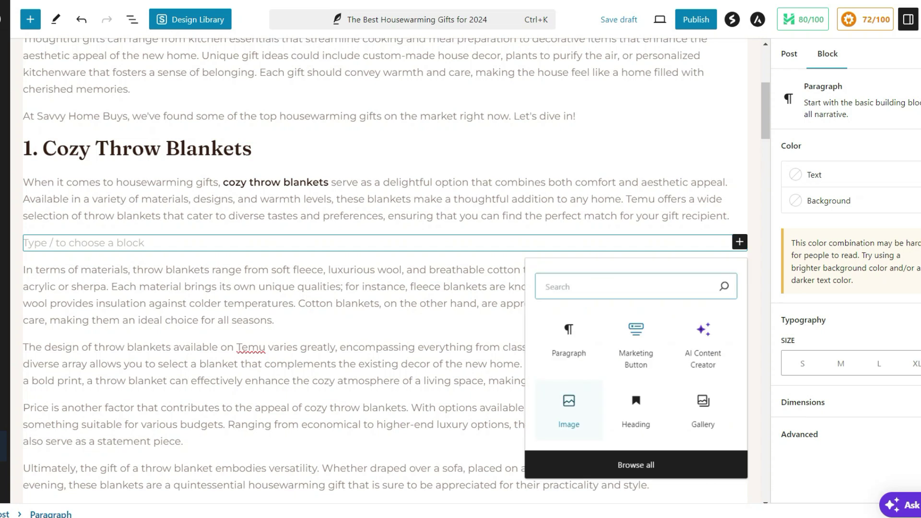
{"action": "left_click", "coordinate": [572, 411]}
{"action": "left_click", "coordinate": [59, 309]}
{"action": "left_click", "coordinate": [187, 132]}
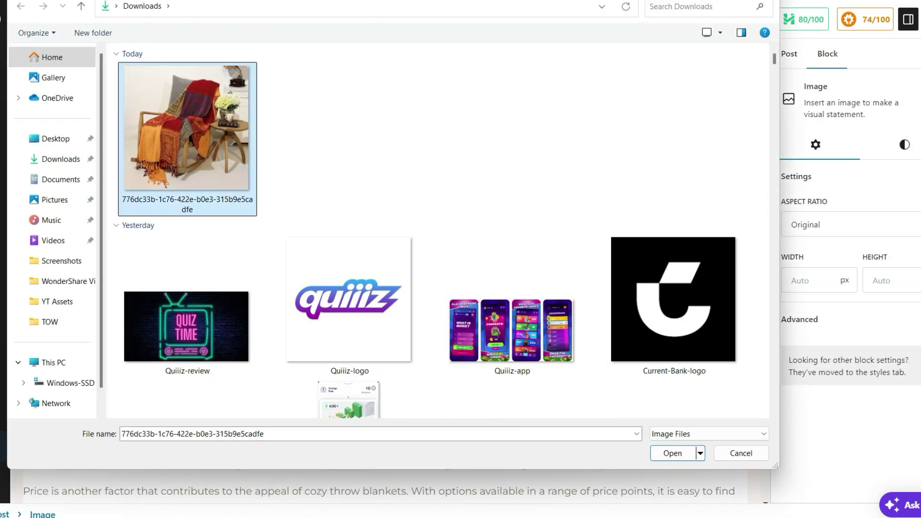
{"action": "left_click", "coordinate": [673, 452]}
Set the blanket image's width to 450 px.
{"action": "scroll", "coordinate": [385, 271], "scroll_direction": "down", "scroll_amount": 5}
{"action": "left_click", "coordinate": [807, 392]}
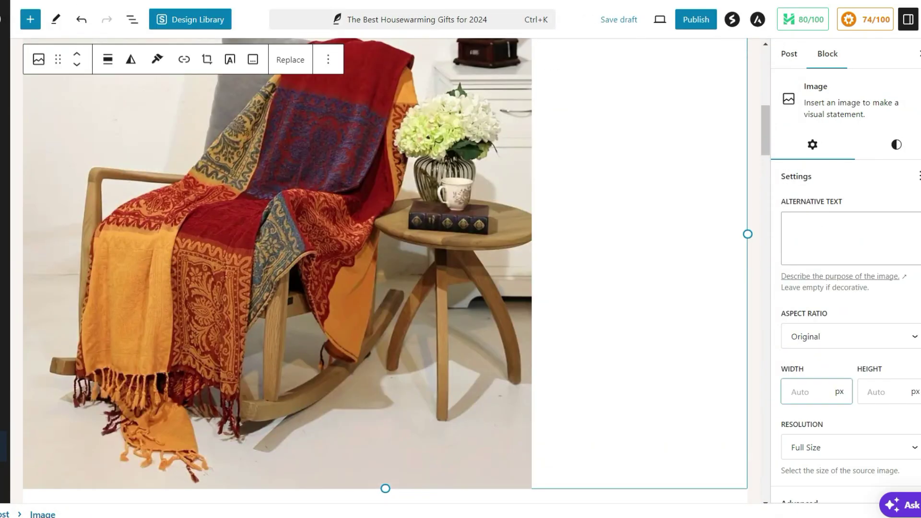
{"action": "type", "text": "450"}
Center the blanket image and link it to temu.to/k/ujj6hp1b4e4, opening in a new tab.
{"action": "scroll", "coordinate": [385, 271], "scroll_direction": "up", "scroll_amount": 6}
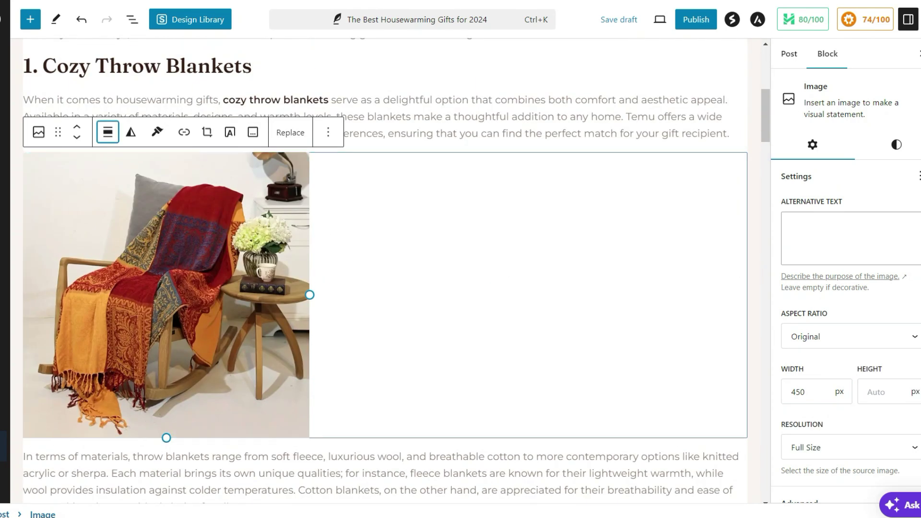
{"action": "key", "text": "Return"}
{"action": "key", "text": "Down"}
{"action": "key", "text": "Down"}
{"action": "key", "text": "Down"}
{"action": "key", "text": "Down"}
{"action": "key", "text": "Return"}
{"action": "key", "text": "ctrl+k"}
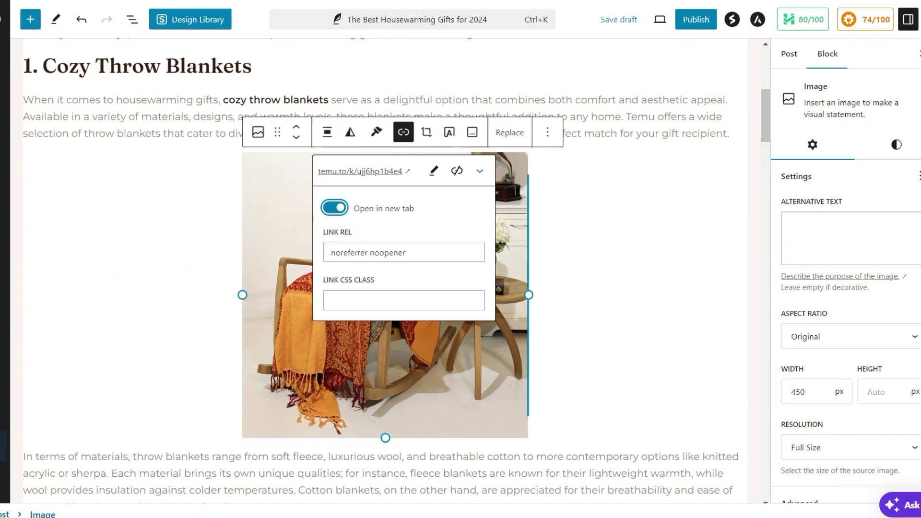
{"action": "key", "text": "Escape"}
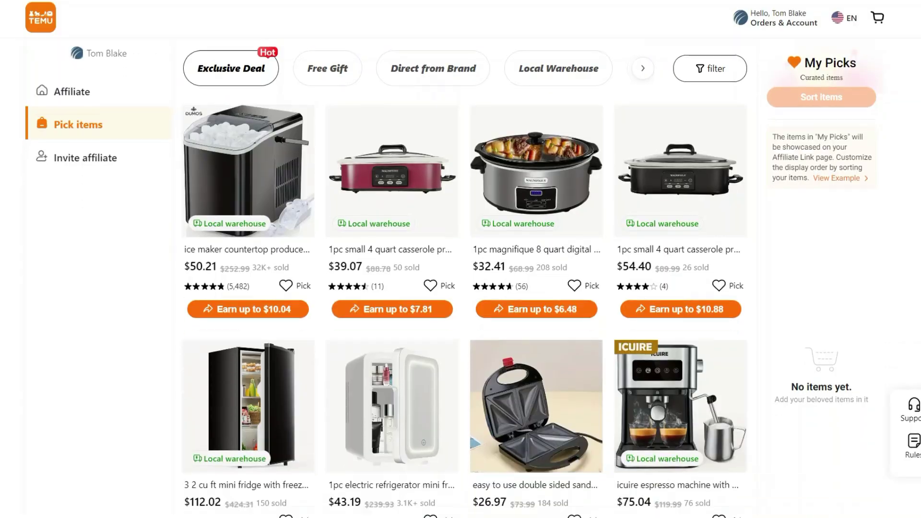
Switch to Temu's affiliate item listings and browse the kitchen appliances down to the end of the page.
{"action": "scroll", "coordinate": [464, 288], "scroll_direction": "down", "scroll_amount": 9}
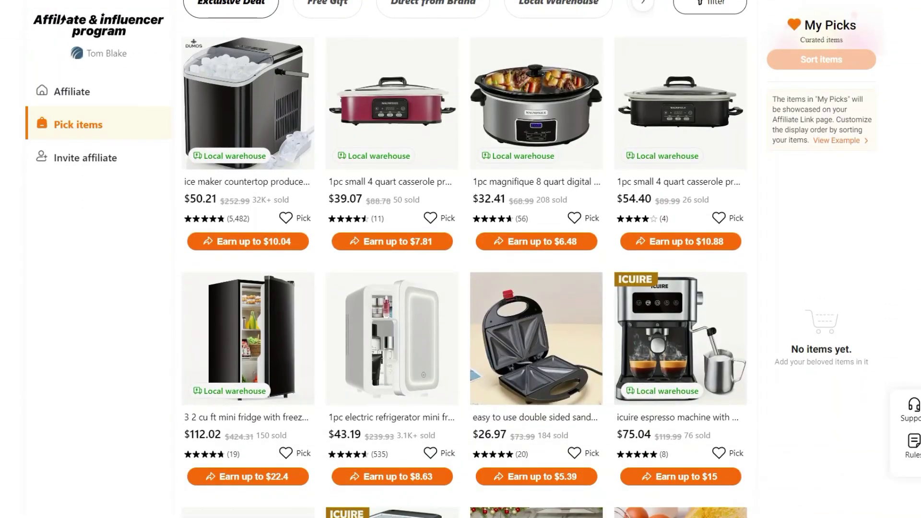
{"action": "scroll", "coordinate": [464, 288], "scroll_direction": "down", "scroll_amount": 10}
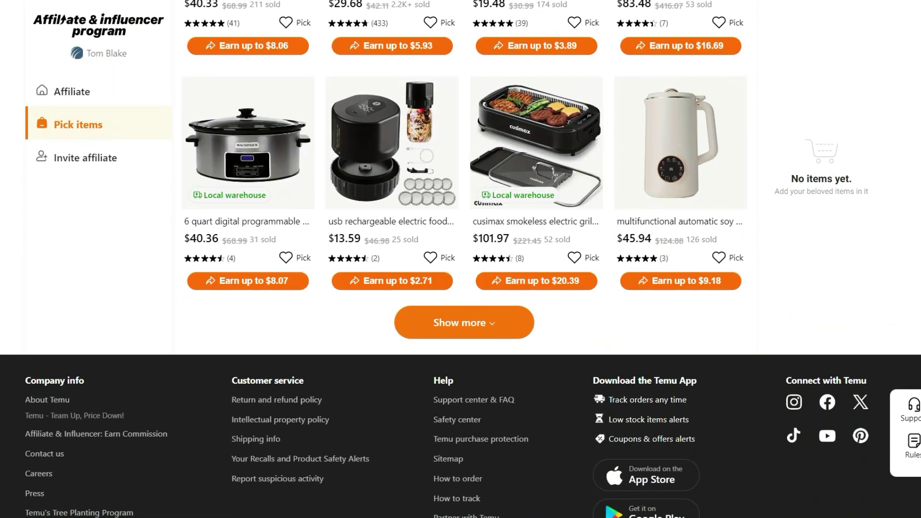
{"action": "scroll", "coordinate": [465, 288], "scroll_direction": "down", "scroll_amount": 15}
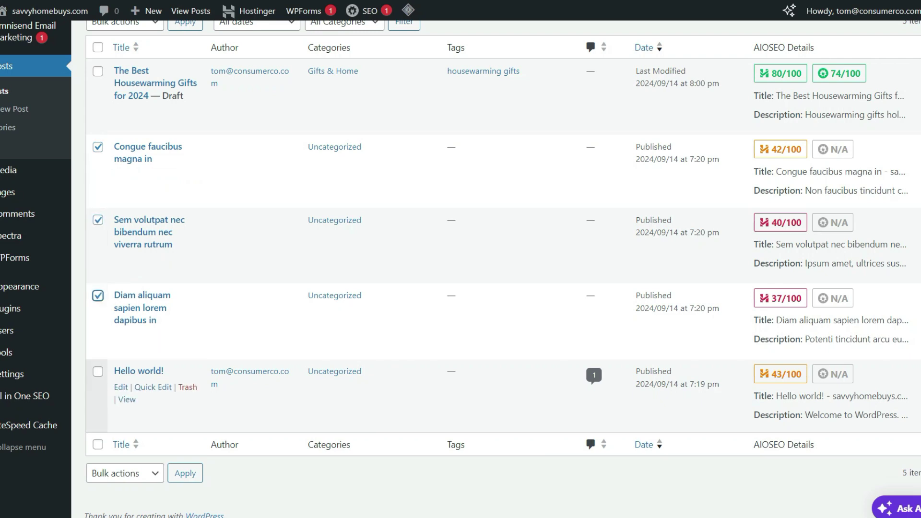
Choose Move to Trash as the bulk action for the selected sample posts in the WordPress post list.
{"action": "scroll", "coordinate": [461, 259], "scroll_direction": "up", "scroll_amount": 3}
{"action": "left_click", "coordinate": [125, 122]}
{"action": "left_click", "coordinate": [120, 175]}
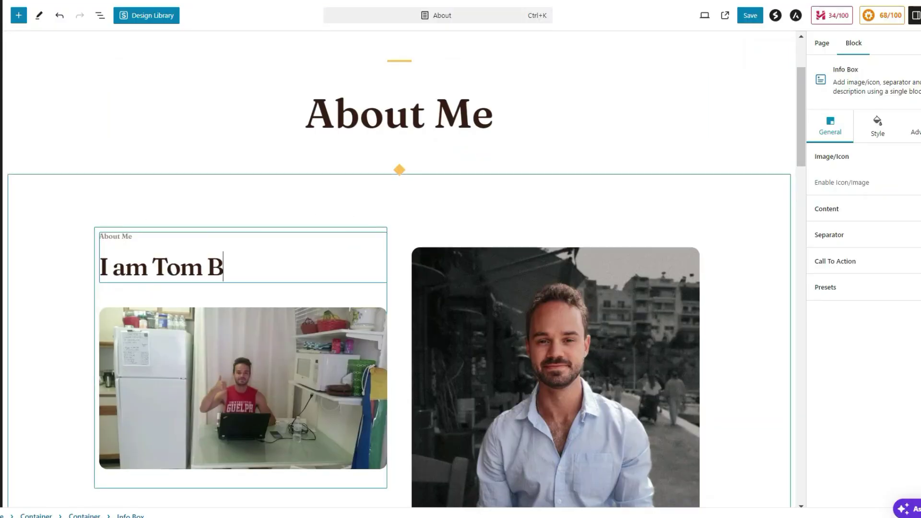
Complete the About page's introduction heading with the owner's name and "welcome to Savvy Home Buys!".
{"action": "type", "text": "lake, and welcome to Savvy Home Buys!"}
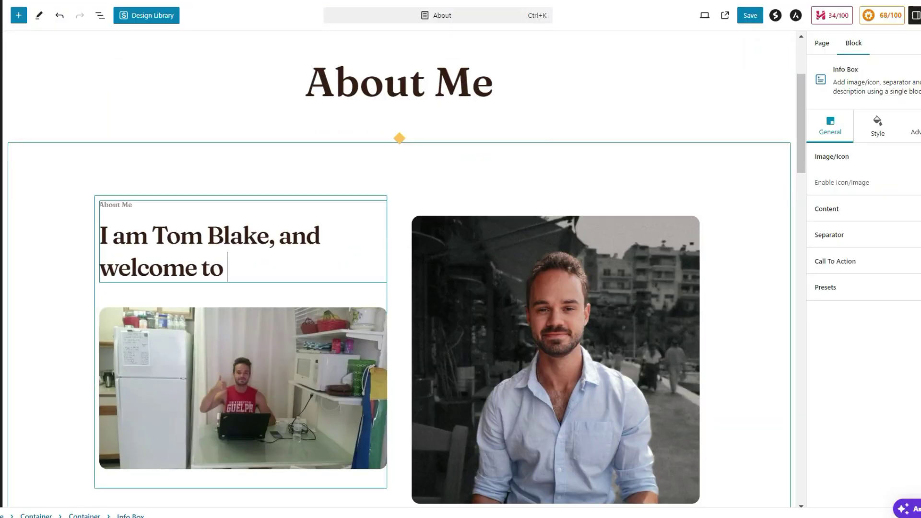
Replace the placeholder text under the portrait with an introduction about home tech, smart gadgets, DIY projects and Savvy Home Buys' audience.
{"action": "scroll", "coordinate": [557, 288], "scroll_direction": "down", "scroll_amount": 4}
{"action": "left_click_drag", "start_coordinate": [474, 312], "coordinate": [554, 407]}
{"action": "type", "text": "put"}
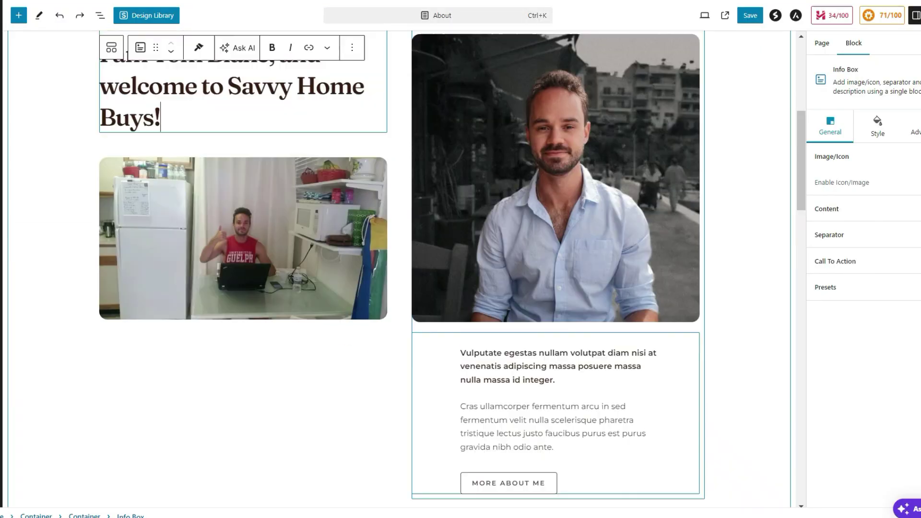
{"action": "type", "text": "put"}
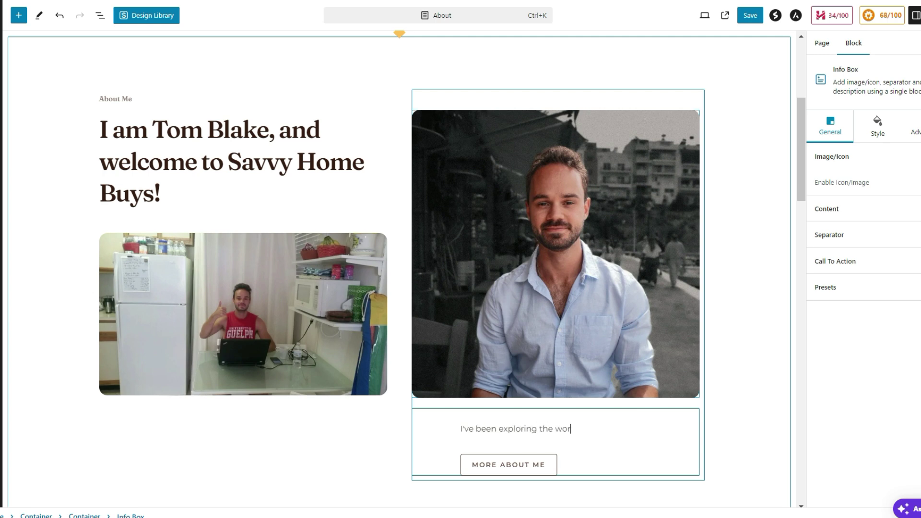
{"action": "type", "text": "ld of home tech, smart gadgets, and DIY projects for the last few years. And "}
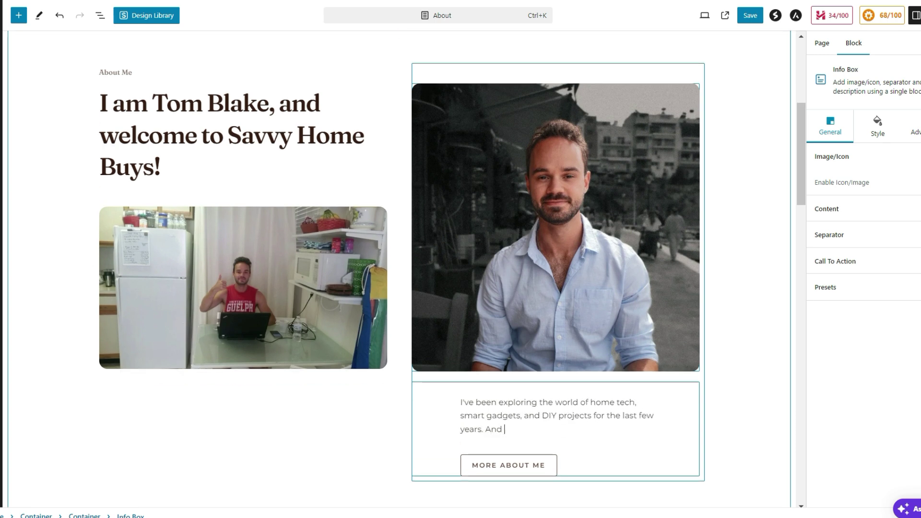
{"action": "type", "text": "Savvy Home Buys caters to my fellow home entusiasts w"}
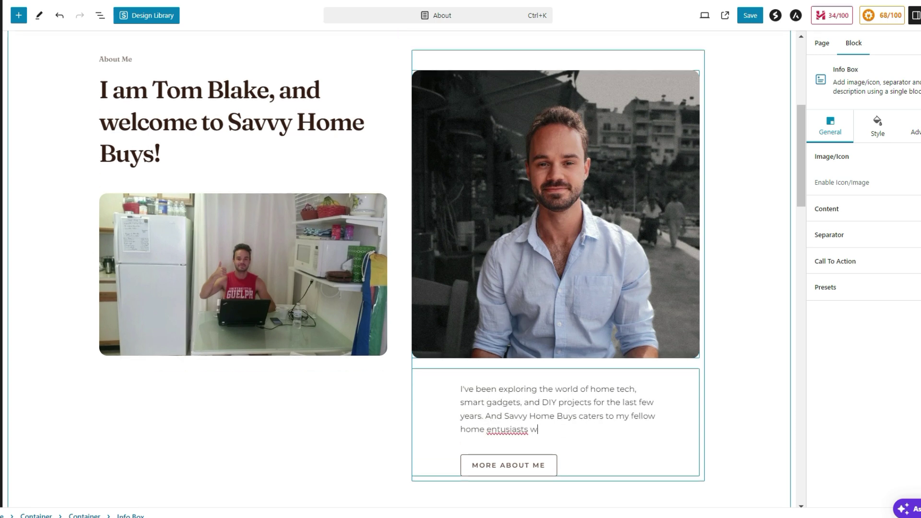
{"action": "type", "text": "ho blah blah blah you guys get that"}
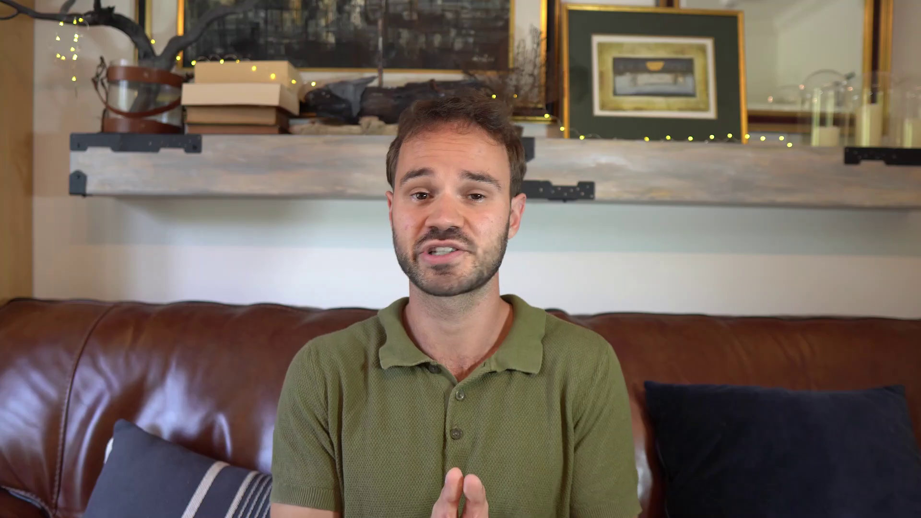